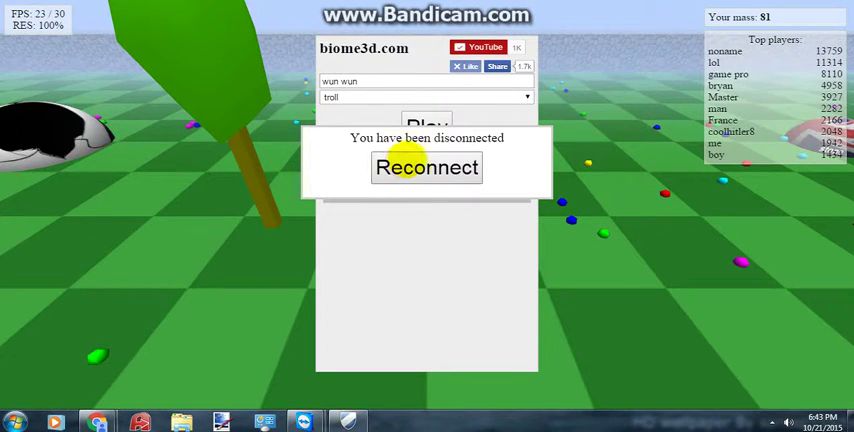
# - Reconnect to biome3d.com, returning to the start screen with nickname 'wun wun' and the troll skin
pyautogui.click(413, 167)
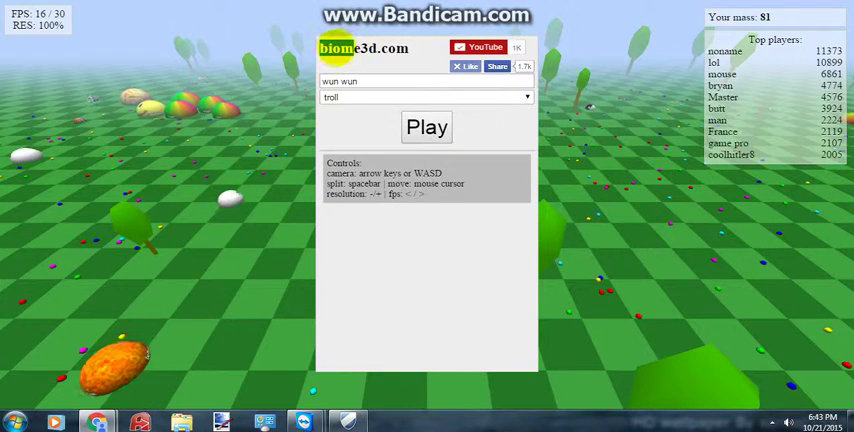
# - Select the biome3d.com title, then go to the YouTube tab and the JMarsh304 channel page
pyautogui.click(310, 45)
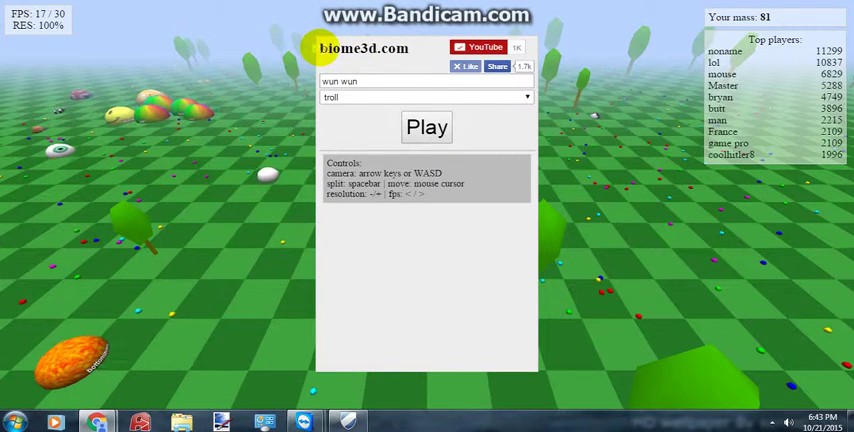
pyautogui.moveTo(318, 47); pyautogui.dragTo(408, 55)
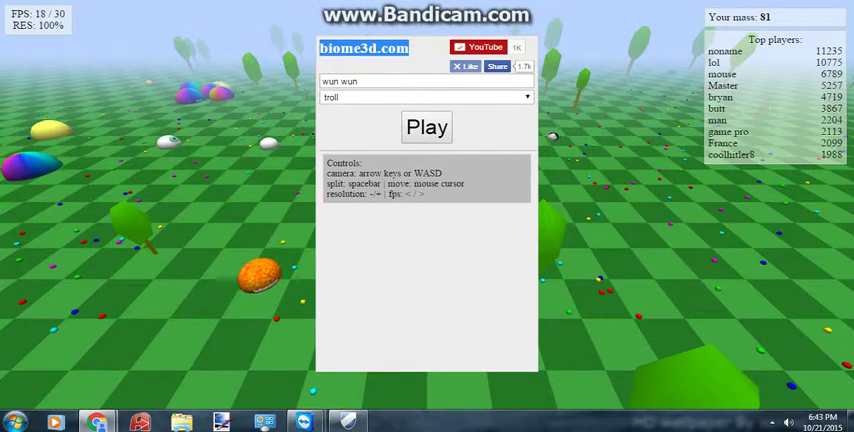
pyautogui.hotkey('ctrl', 'Tab')
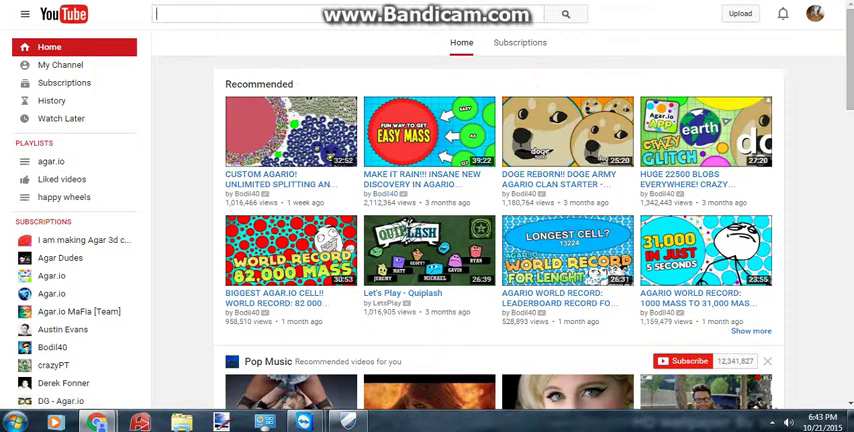
pyautogui.click(60, 64)
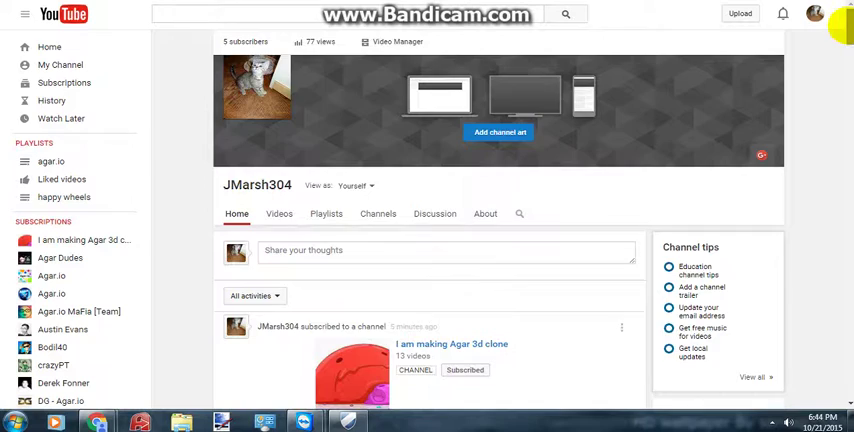
pyautogui.moveTo(846, 18); pyautogui.dragTo(846, 228)
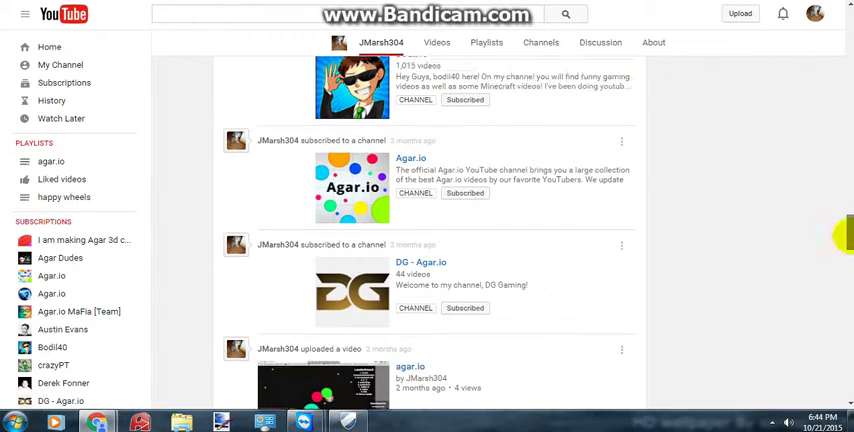
pyautogui.moveTo(846, 228); pyautogui.dragTo(846, 368)
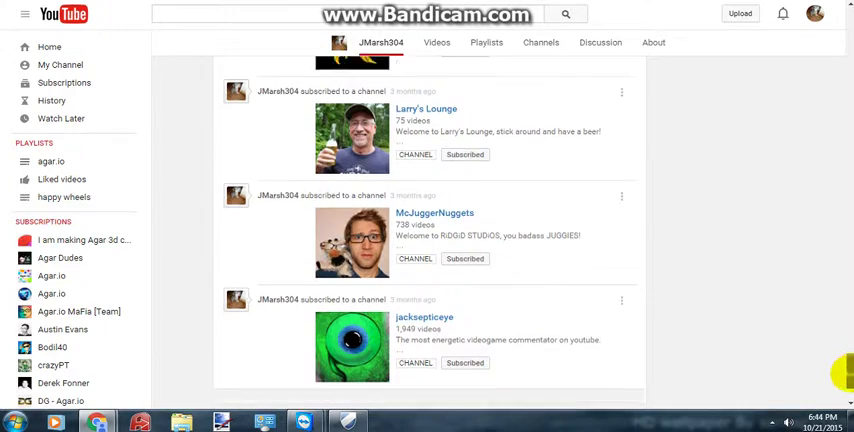
pyautogui.moveTo(846, 368)
pyautogui.mouseDown()
pyautogui.moveTo(846, 40)
pyautogui.moveTo(846, 368)
pyautogui.mouseUp()
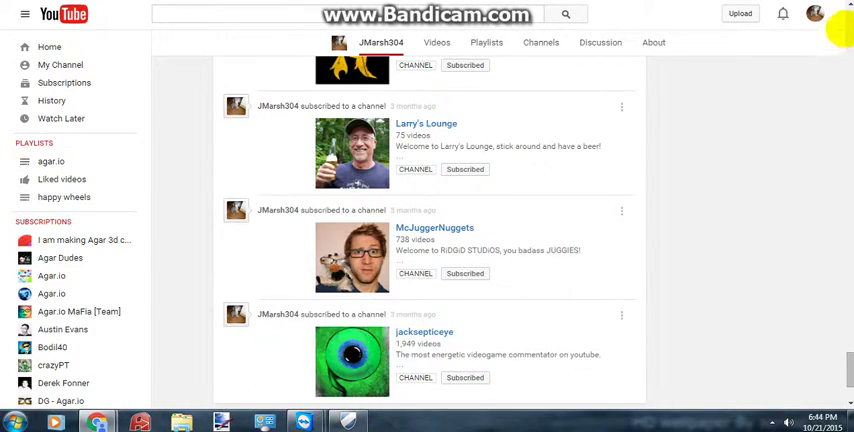
pyautogui.scroll(5, 840, 32)
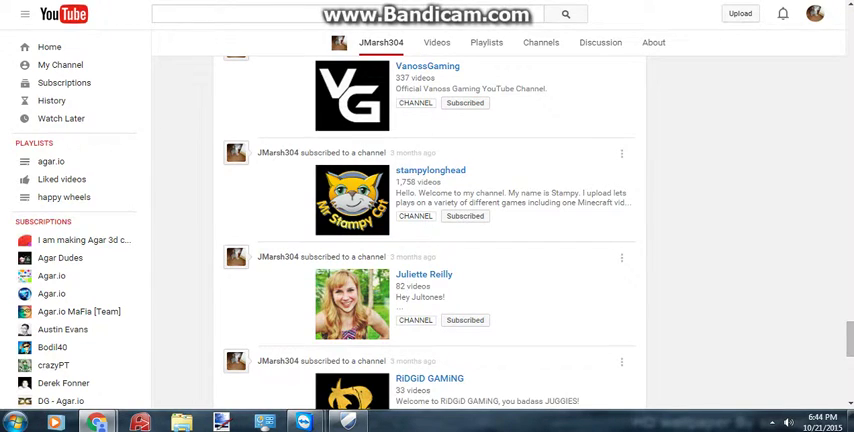